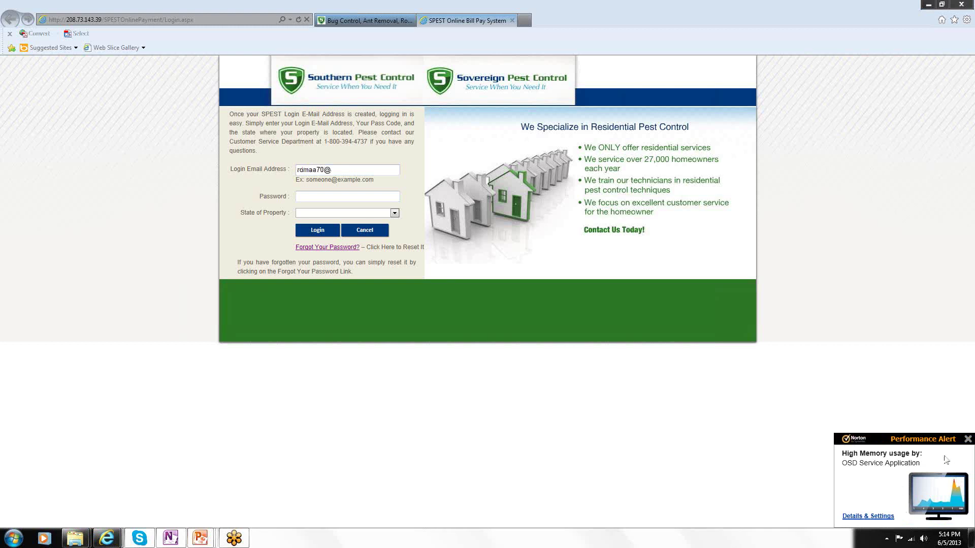
Dismiss the Norton memory alert, then log in with the e-mail, password and Virginia as property state.
click(968, 439)
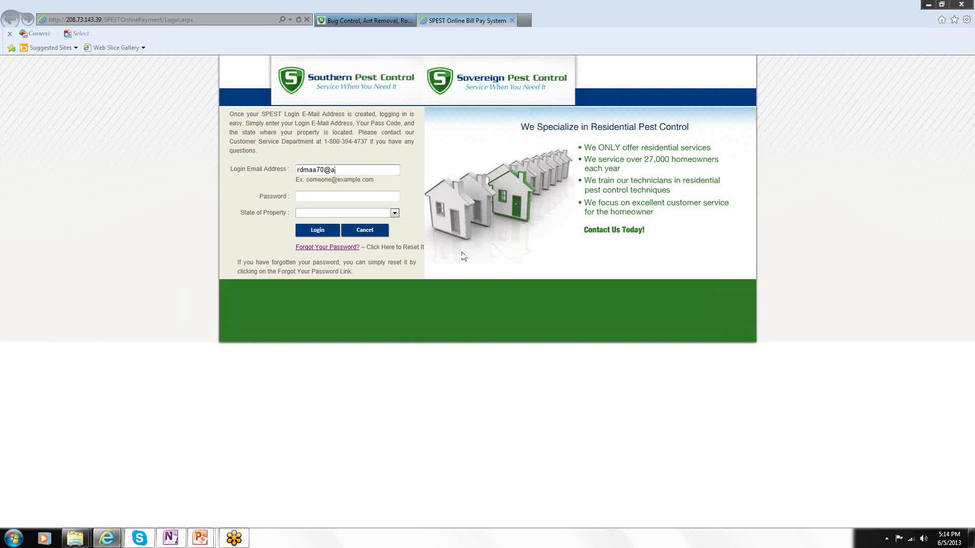
text(m)
key(Tab)
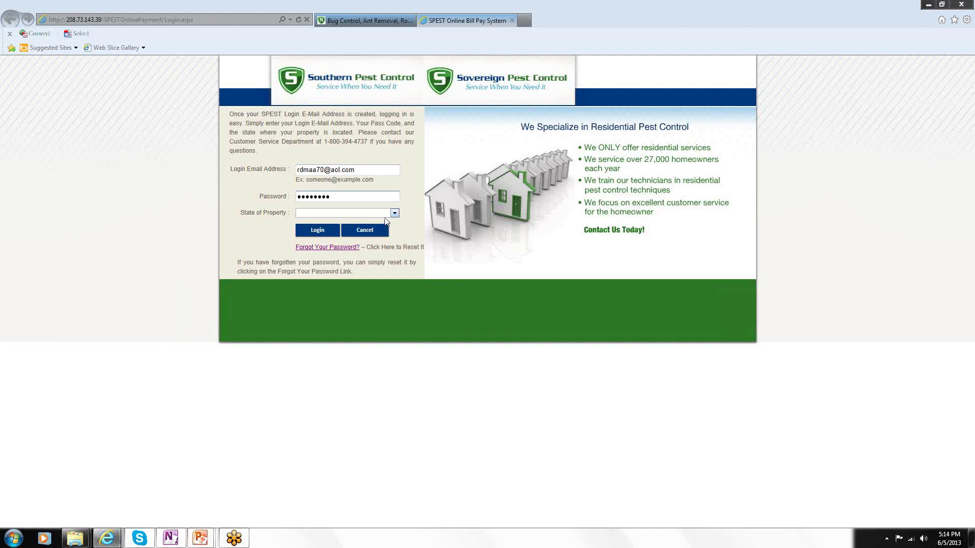
click(394, 213)
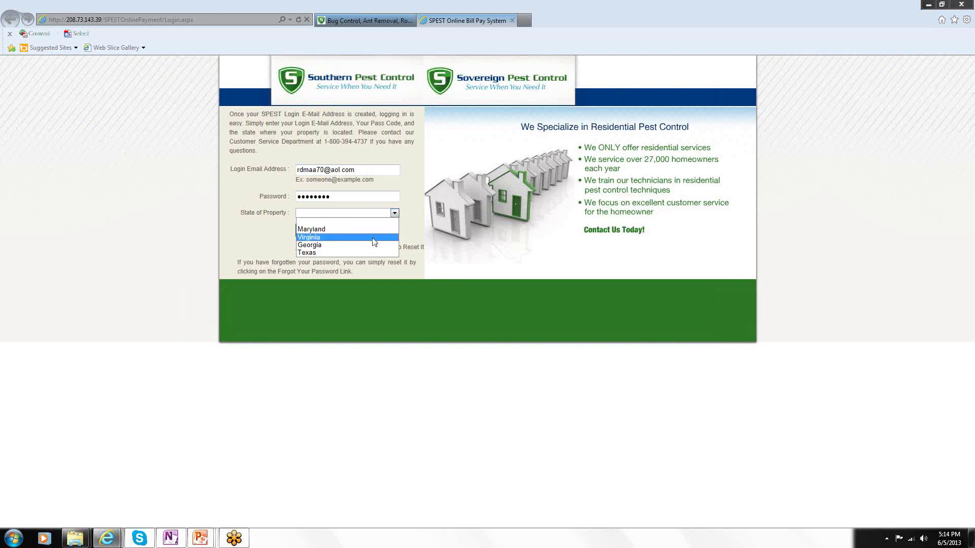
click(323, 237)
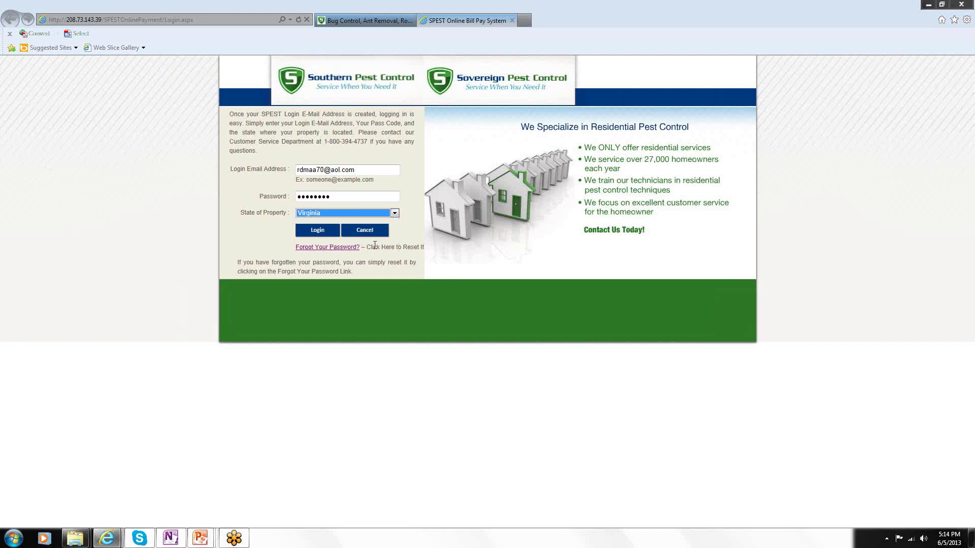
click(317, 230)
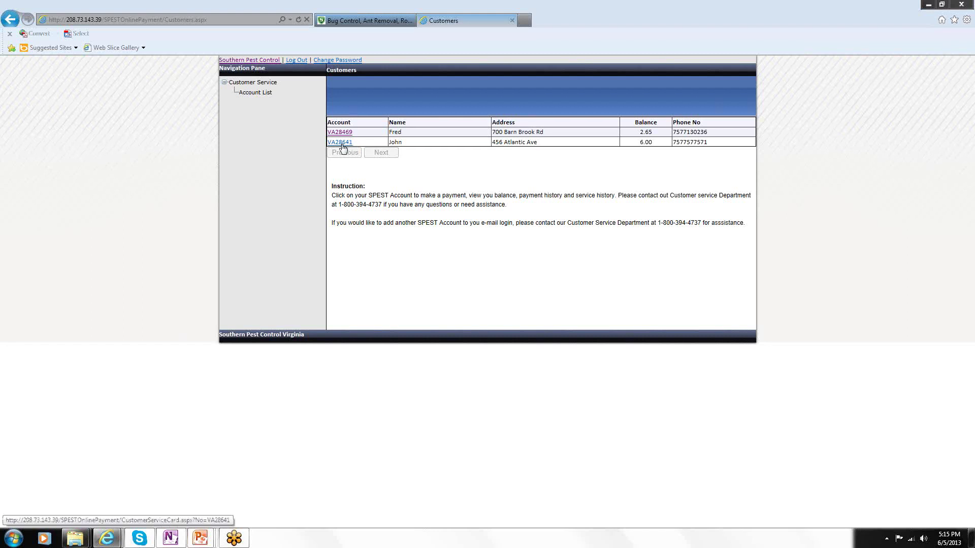
Open the second account, the one with the 6.00 balance, from the Customers list.
click(343, 148)
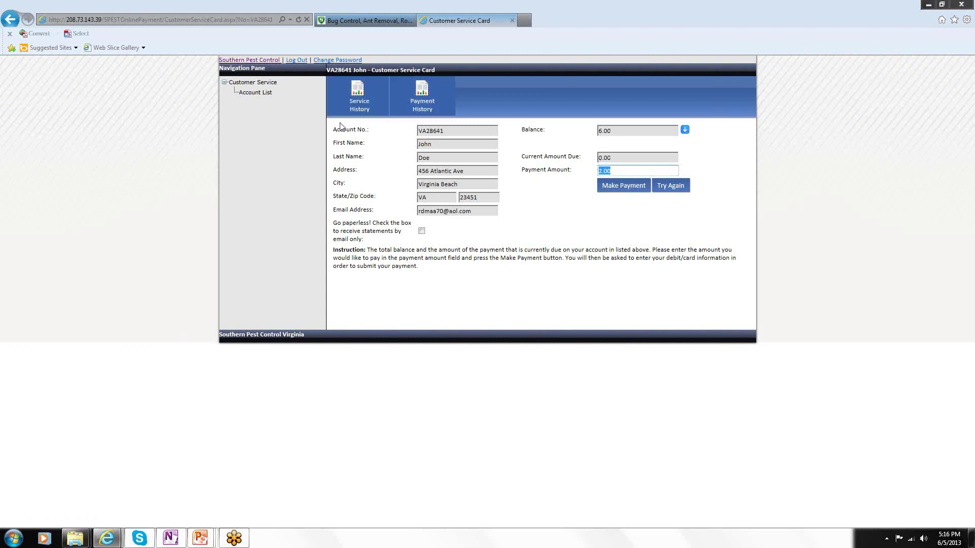
click(359, 96)
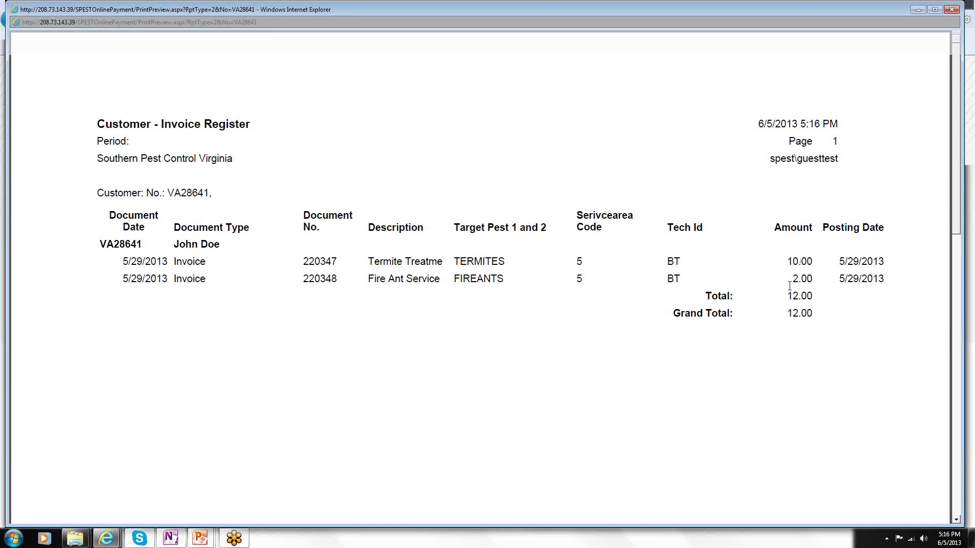
click(951, 10)
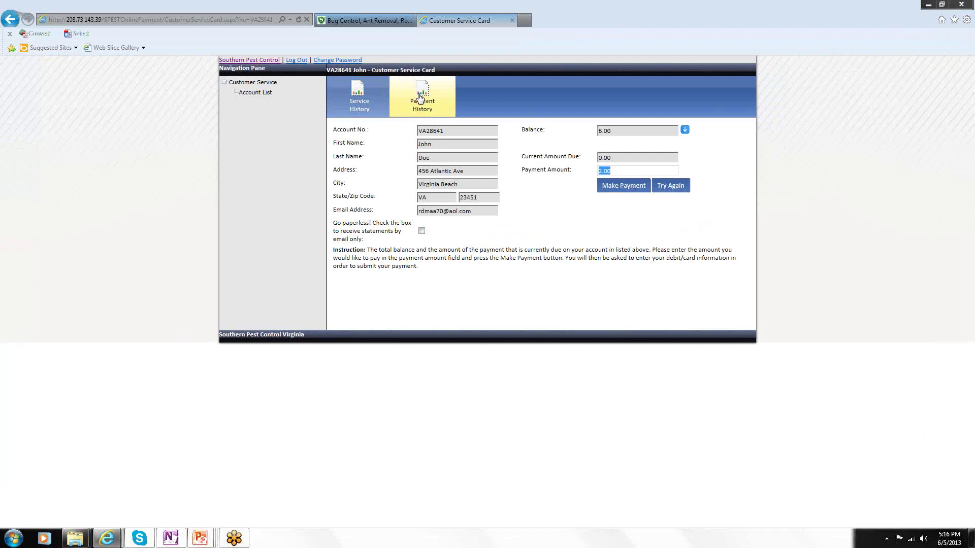
click(419, 98)
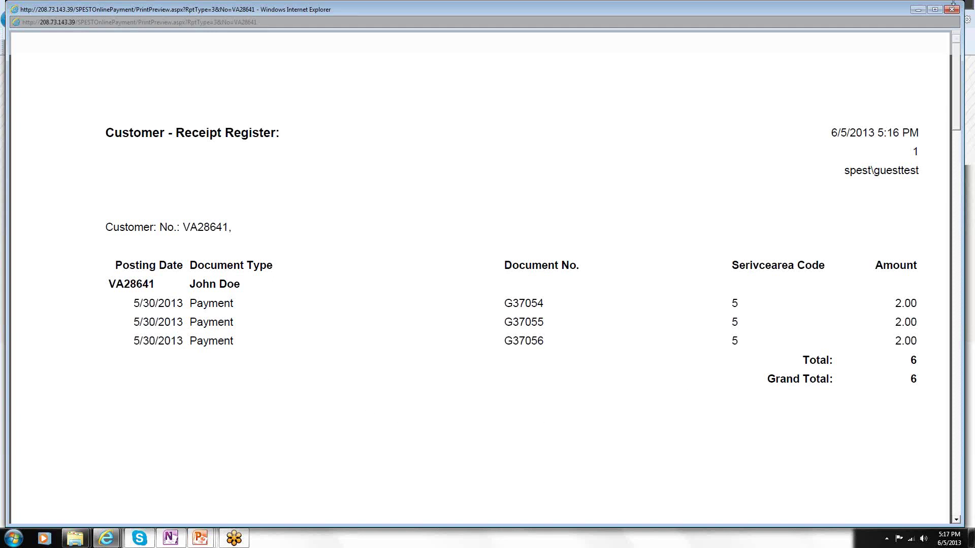
click(952, 9)
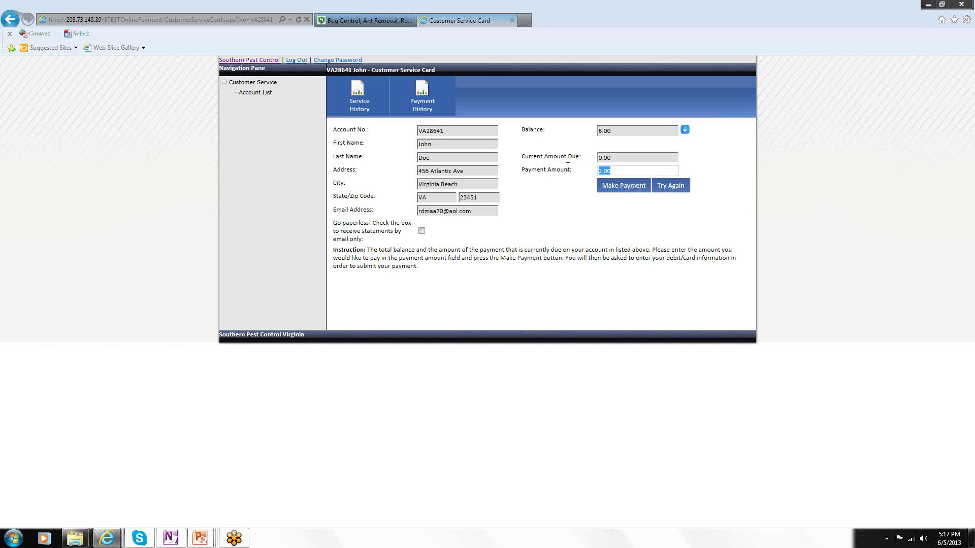
click(609, 173)
Change the payment amount to 3.00, submit it with Make Payment, and confirm.
key(BackSpace)
key(BackSpace)
click(620, 190)
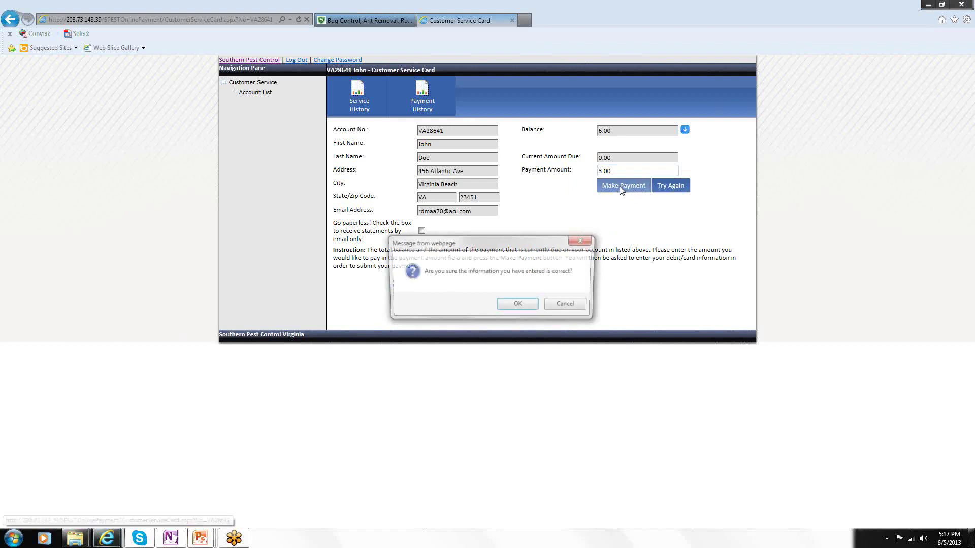
click(518, 307)
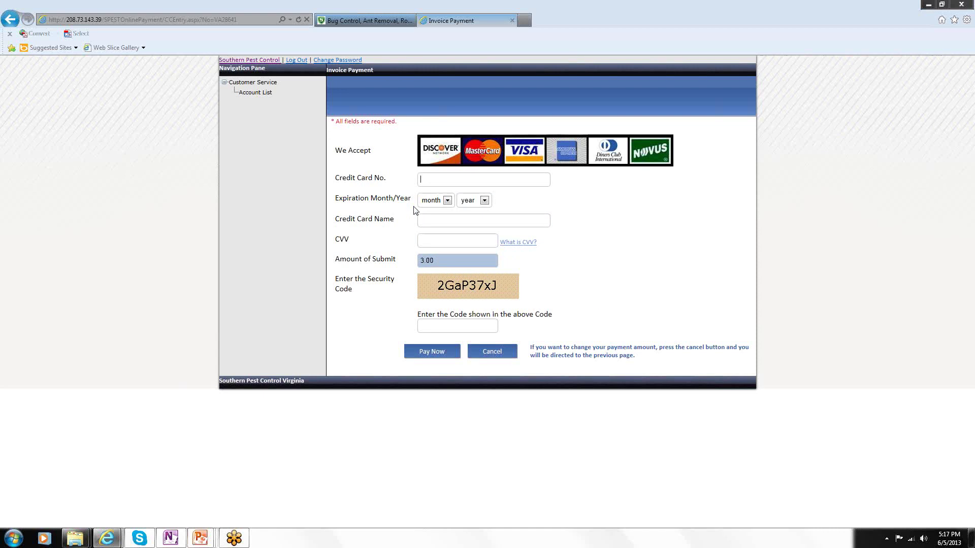
Enter the credit card number in the card payment form.
click(447, 200)
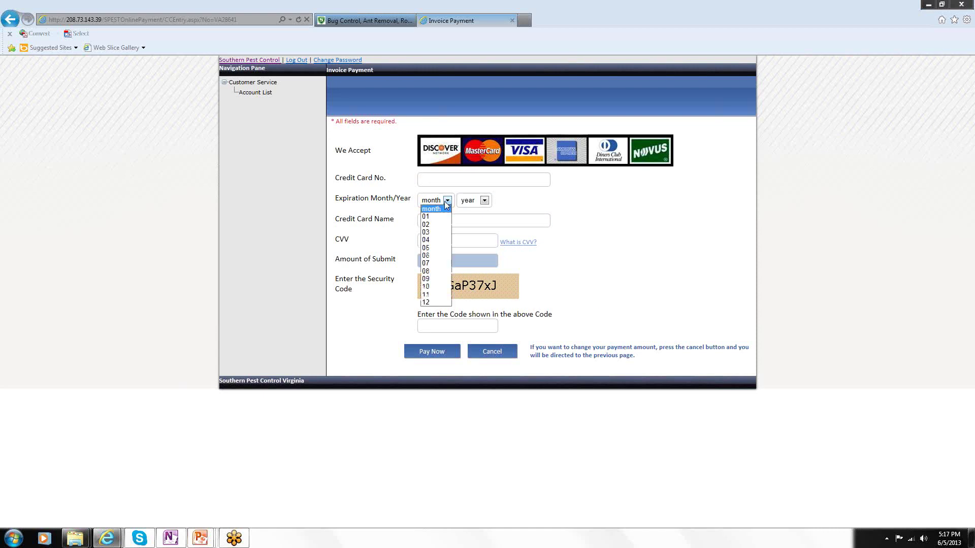
click(485, 201)
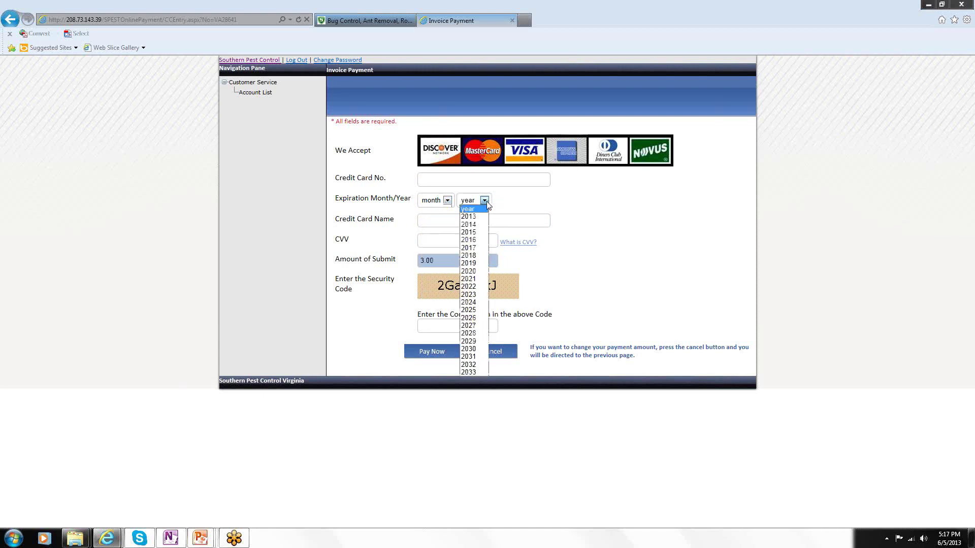
click(600, 196)
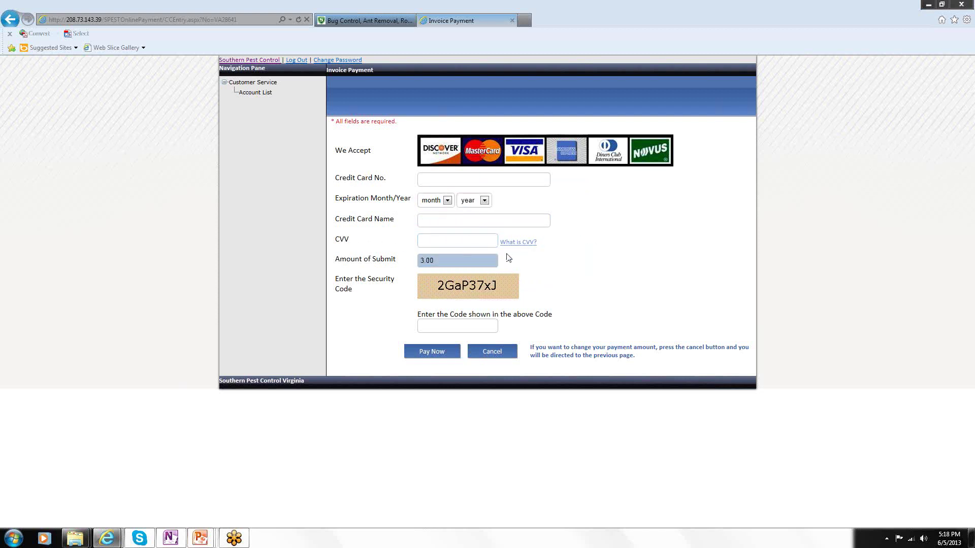
mouse_move(521, 249)
click(441, 180)
Set the card expiration date to 01/2015.
click(447, 201)
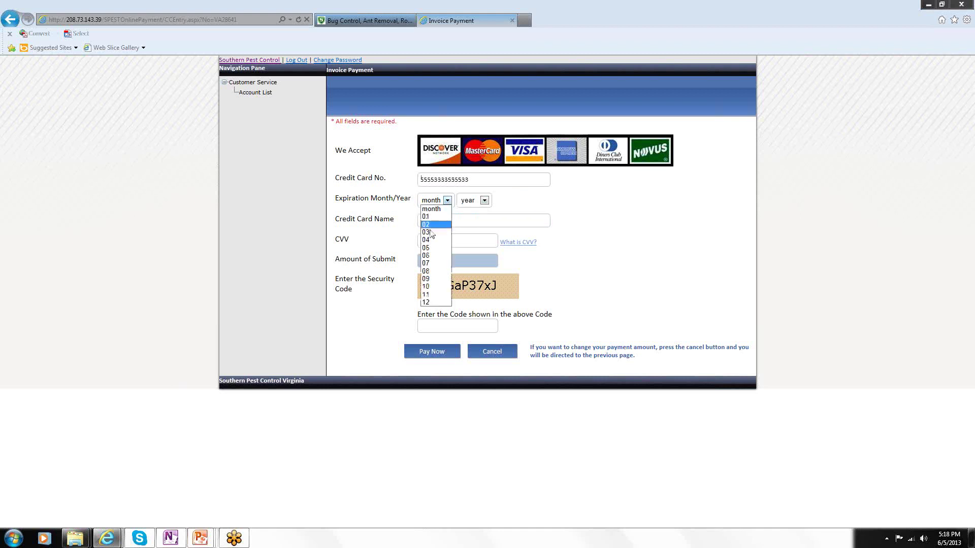
click(431, 217)
click(485, 201)
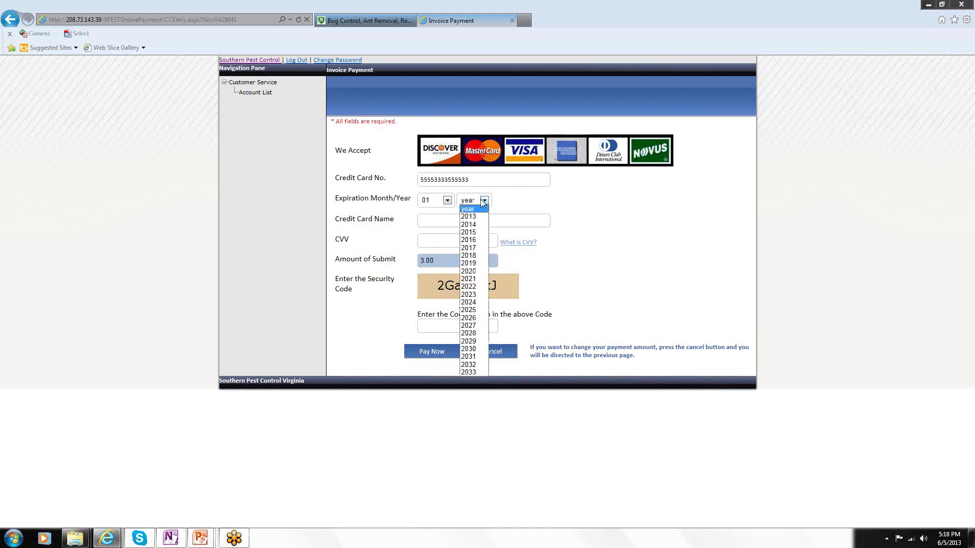
click(468, 232)
Fill in the cardholder name and security code, then cancel the card payment.
click(440, 220)
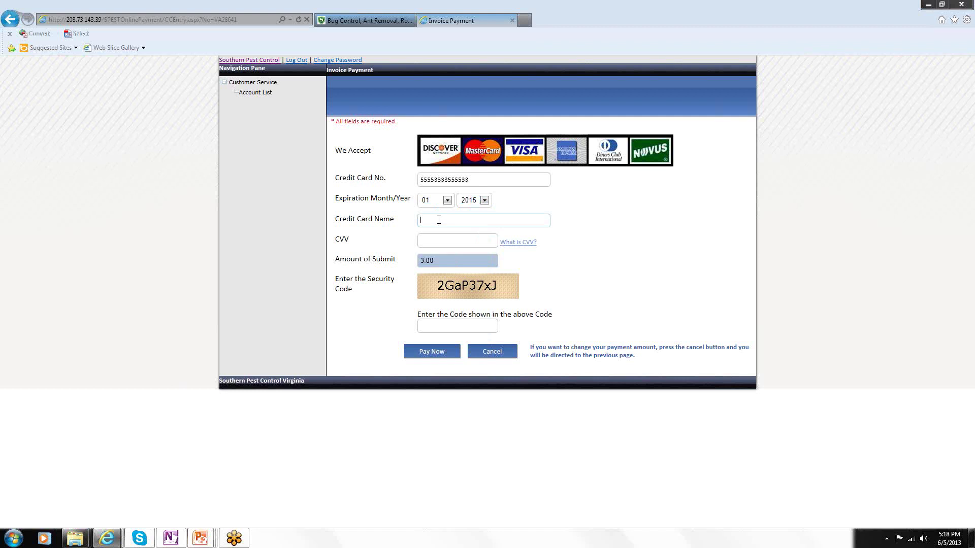
click(440, 326)
click(492, 353)
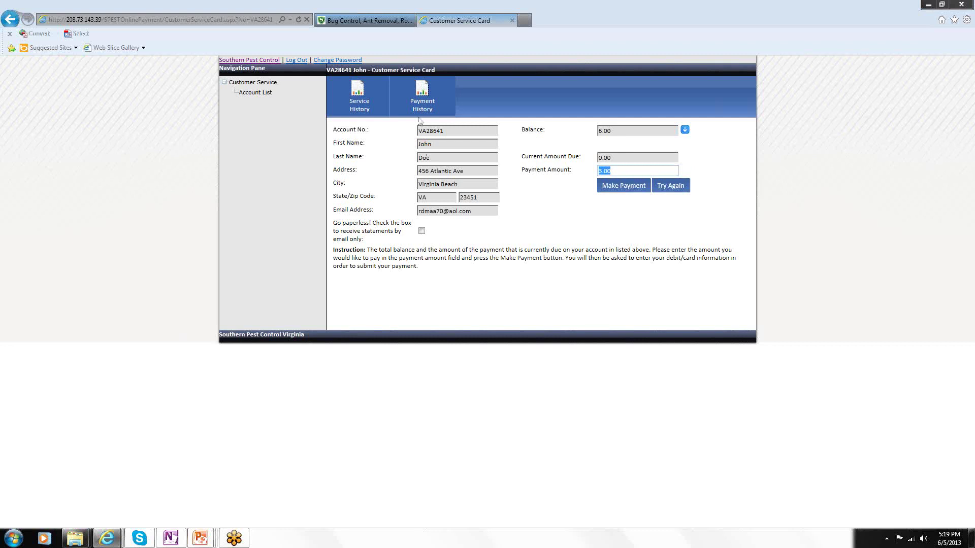
Go back to the Customers list showing the 2.65 and 6.00 accounts.
click(426, 99)
click(254, 93)
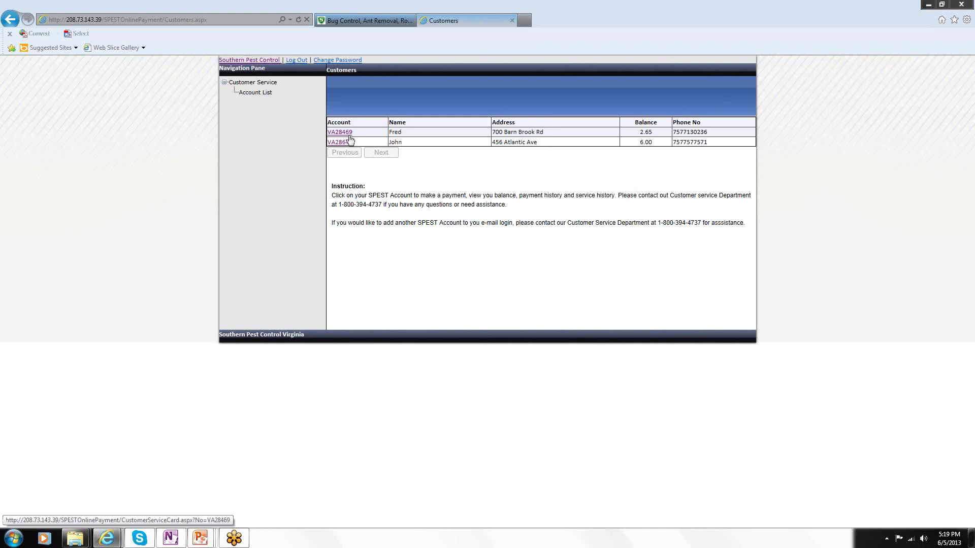
Open the first account, the one with the 2.65 balance, from the Customers list.
click(345, 133)
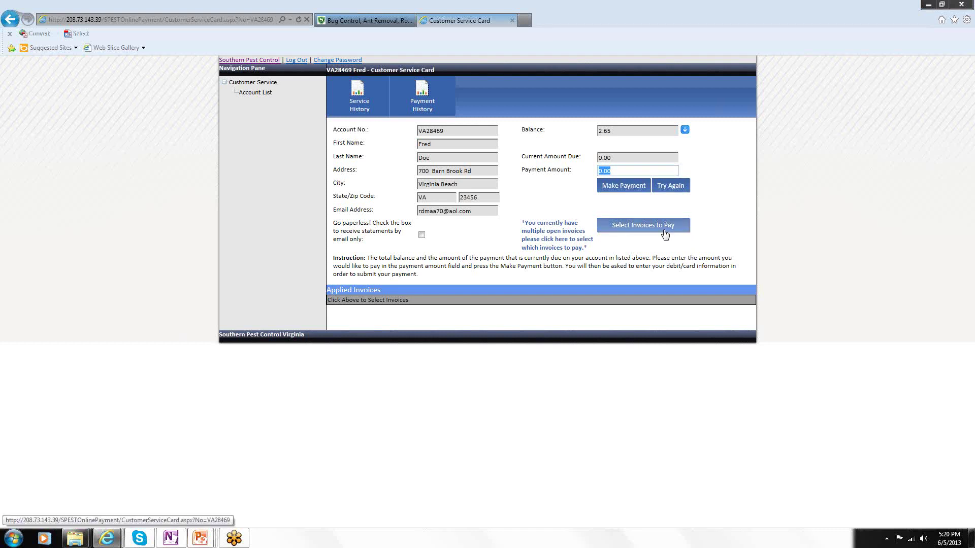
Select Invoices 116812 and 116813 in Customer Ledger Entries and apply them.
click(640, 229)
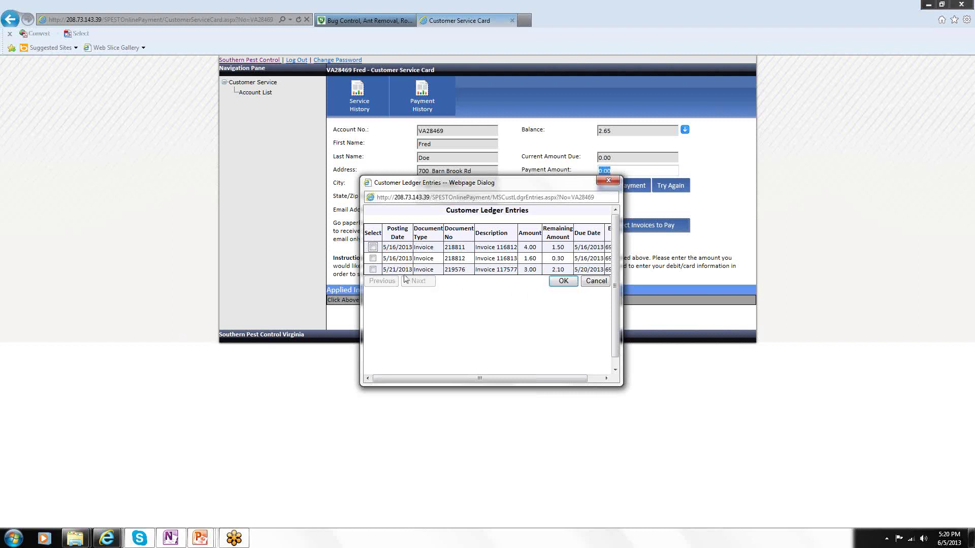
click(555, 281)
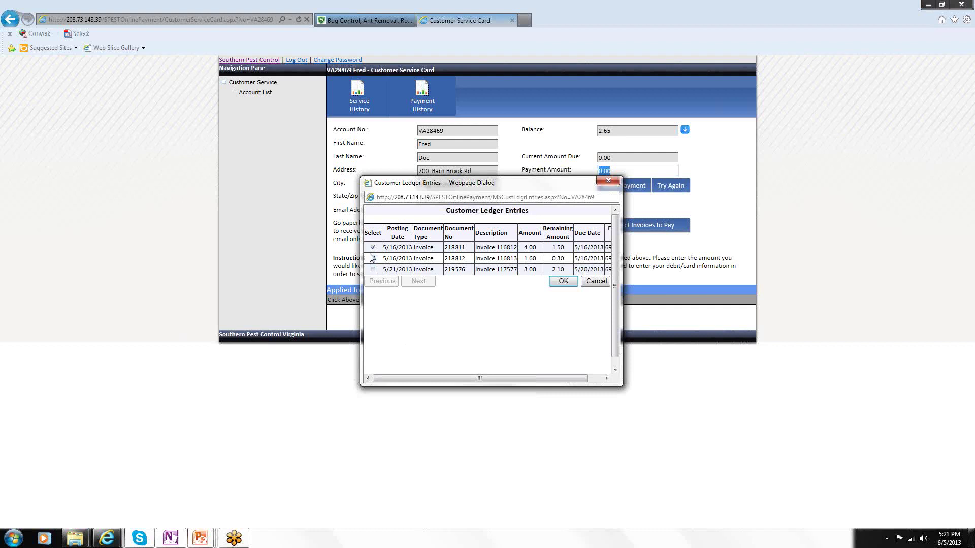
click(558, 282)
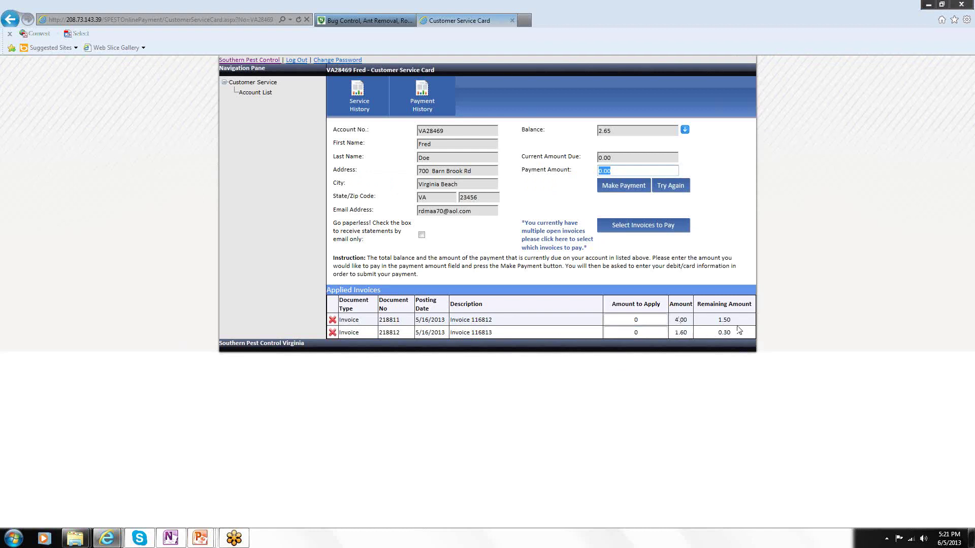
Apply 1.00 to Invoice 116812 and .30 to Invoice 116813, then submit and confirm the 1.30 payment.
click(641, 320)
text(1.00)
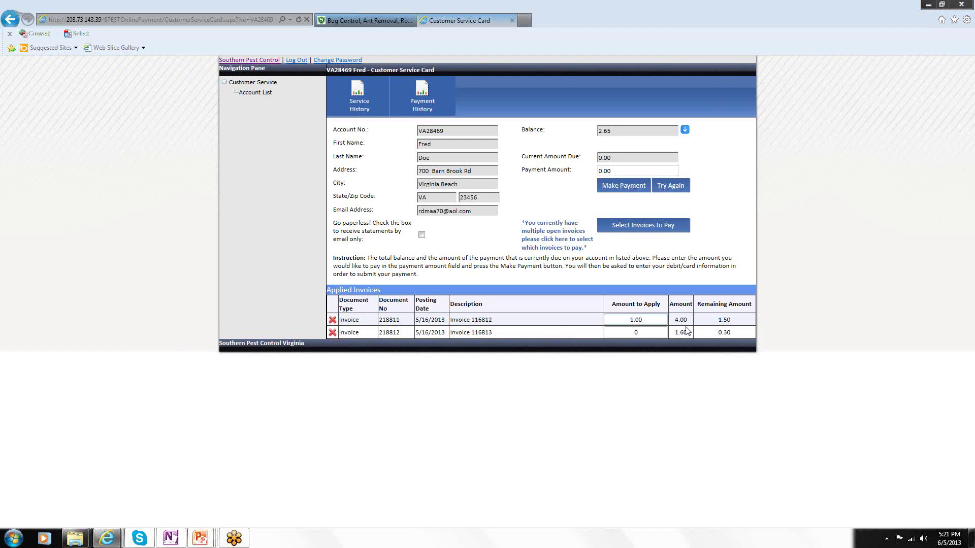
click(649, 333)
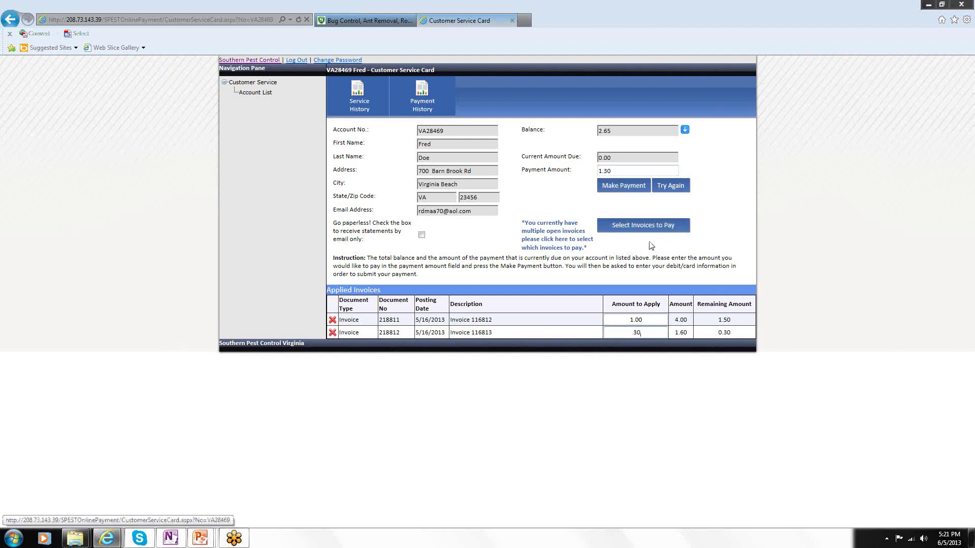
click(622, 188)
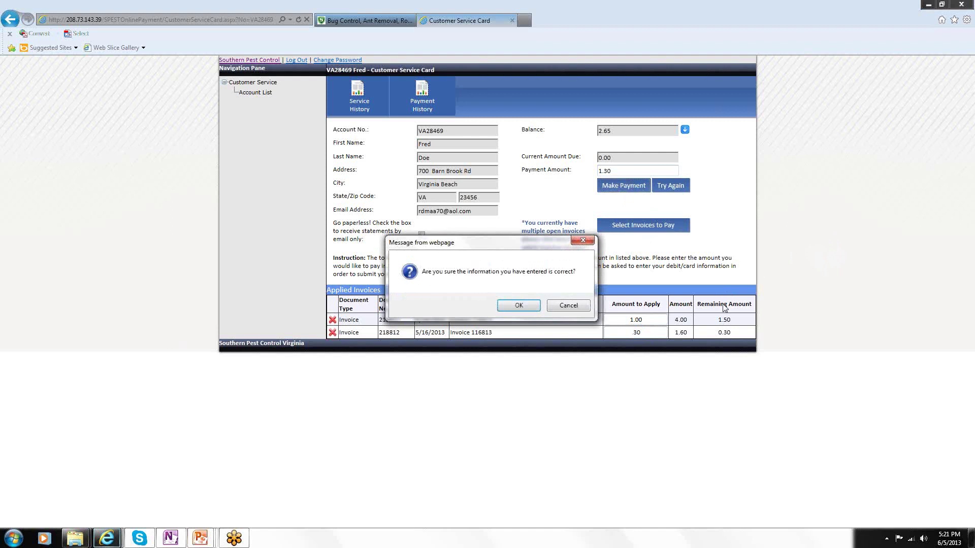
click(528, 307)
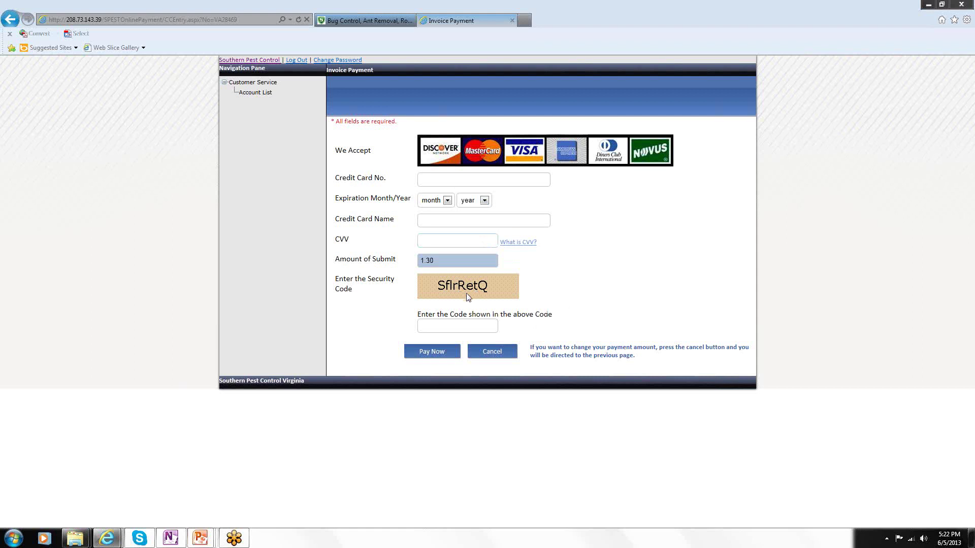
Cancel the Invoice Payment card form to return to the Customer Service Card with 1.30 entered.
click(483, 355)
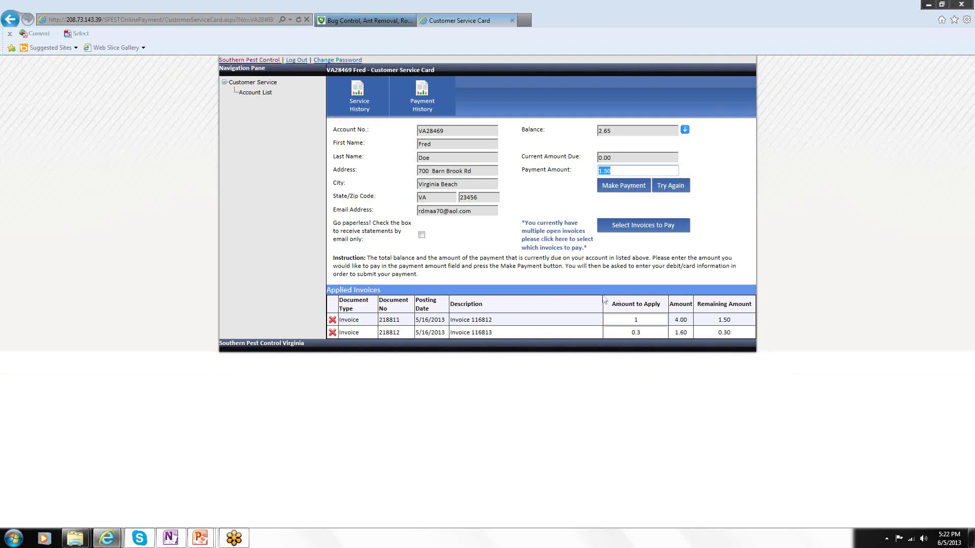
Tick and untick Go paperless, then switch to the PowerPoint slide show.
click(423, 236)
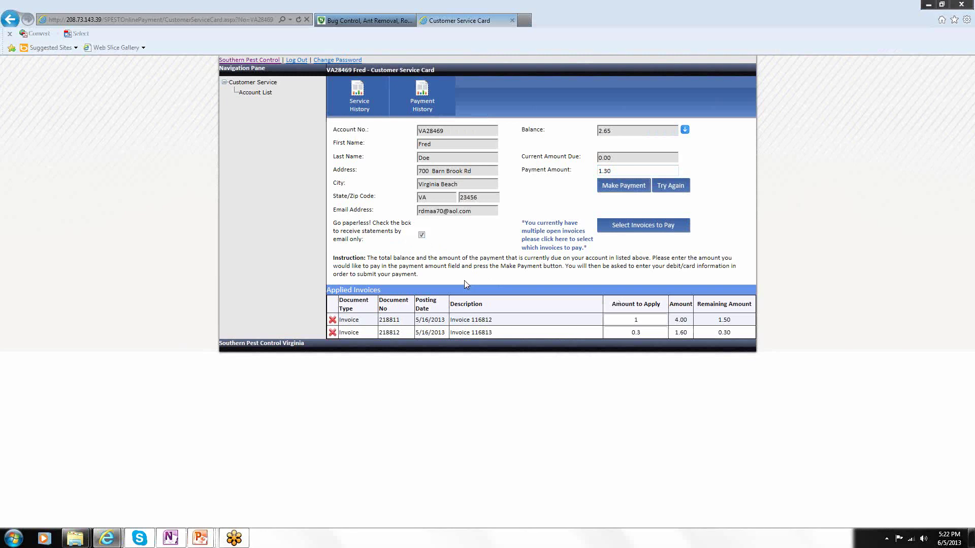
click(423, 237)
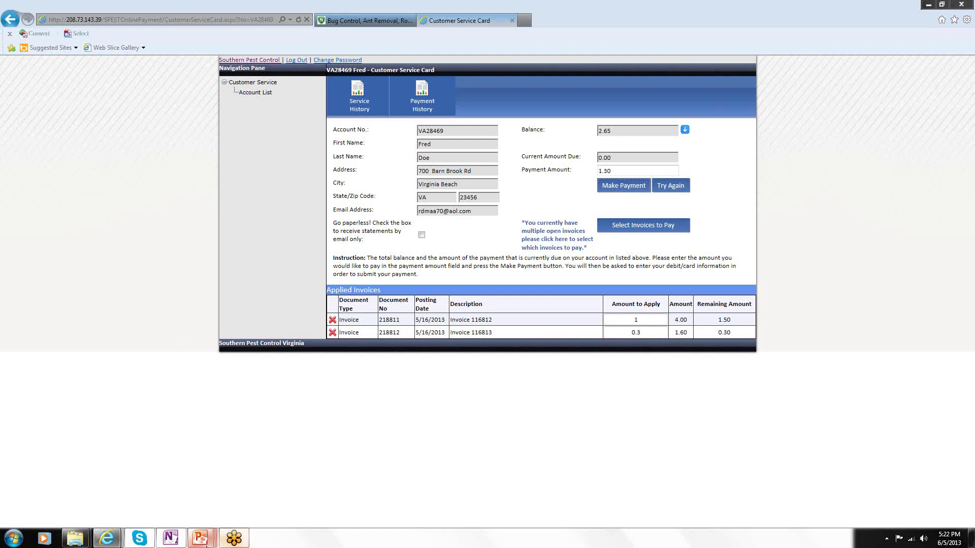
mouse_move(202, 545)
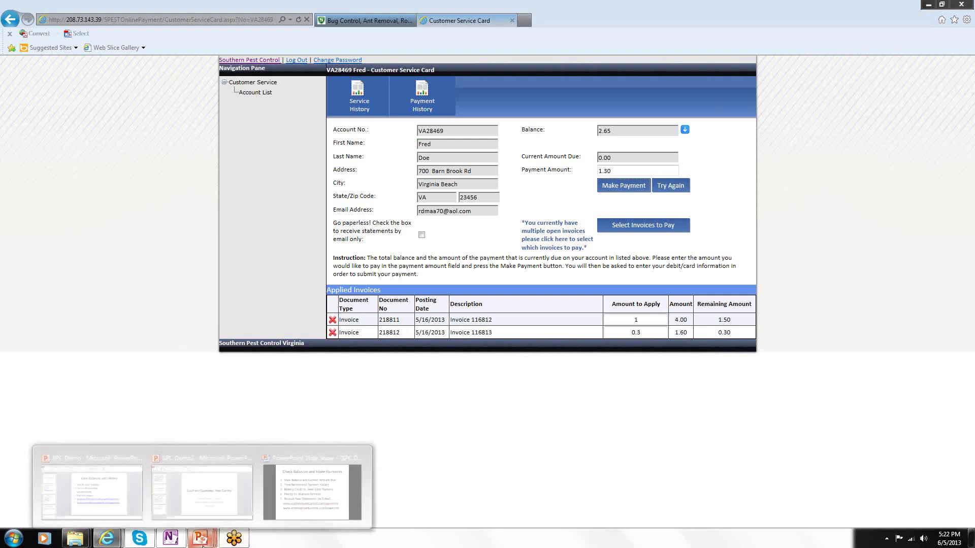
click(280, 515)
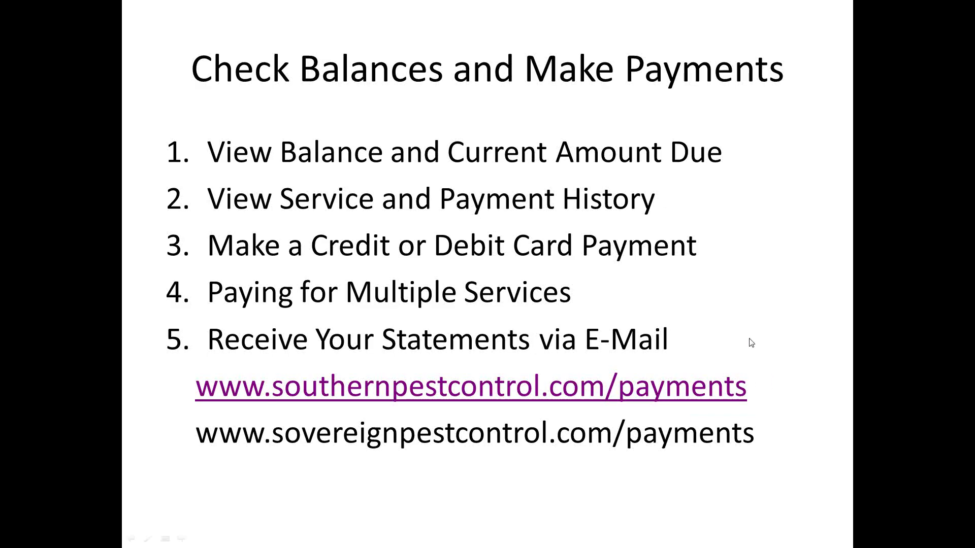